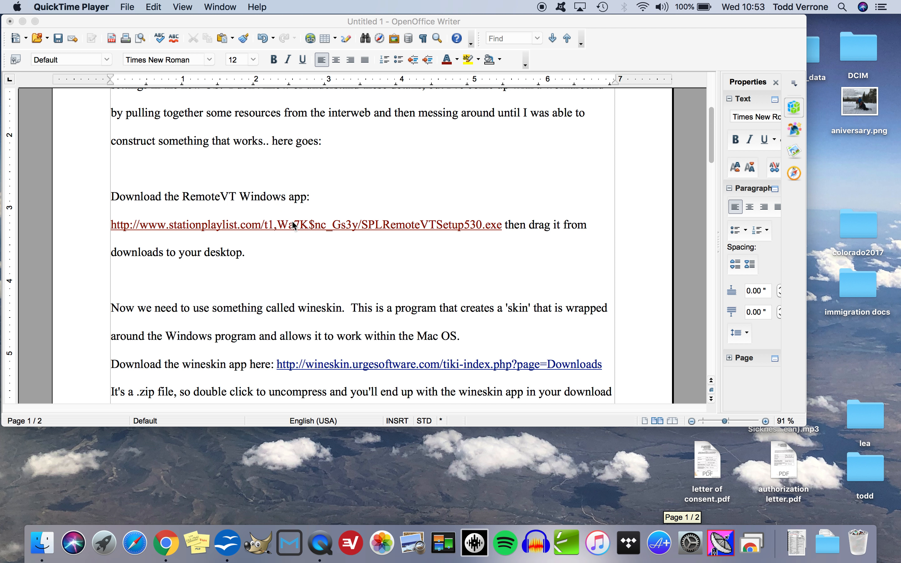
# Download SPLRemoteVTSetup530.exe from the RemoteVT link in the document and move it from the downloads to the desktop.
pyautogui.click(325, 223)
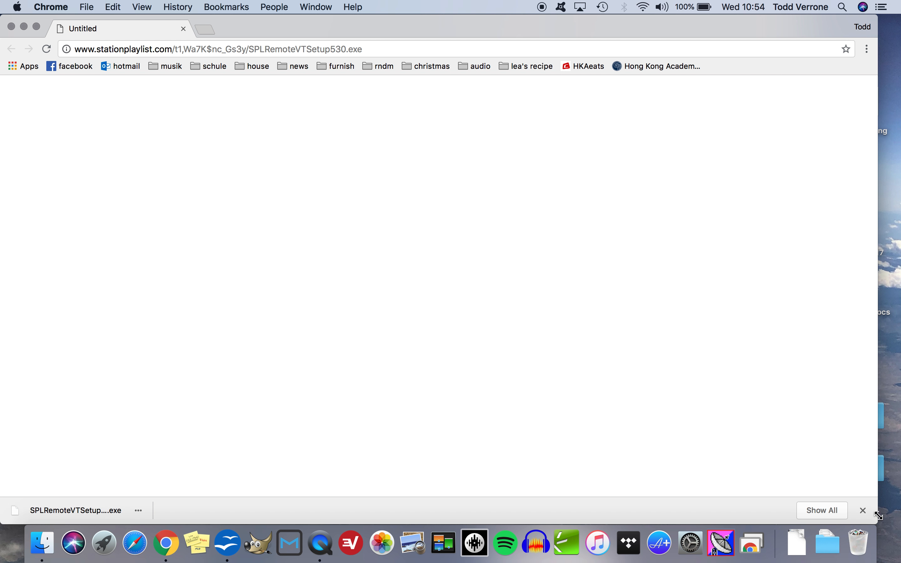
pyautogui.moveTo(877, 520); pyautogui.dragTo(822, 398)
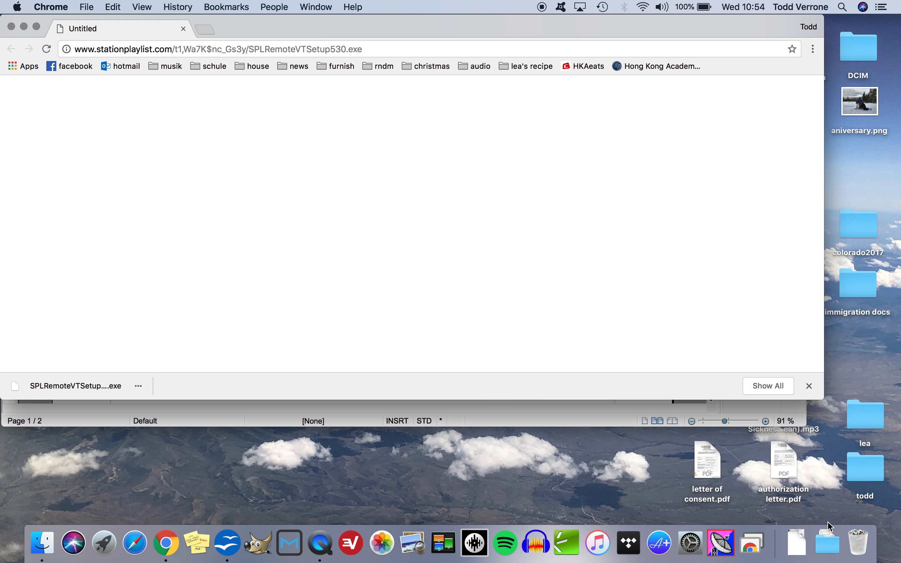
pyautogui.click(801, 547)
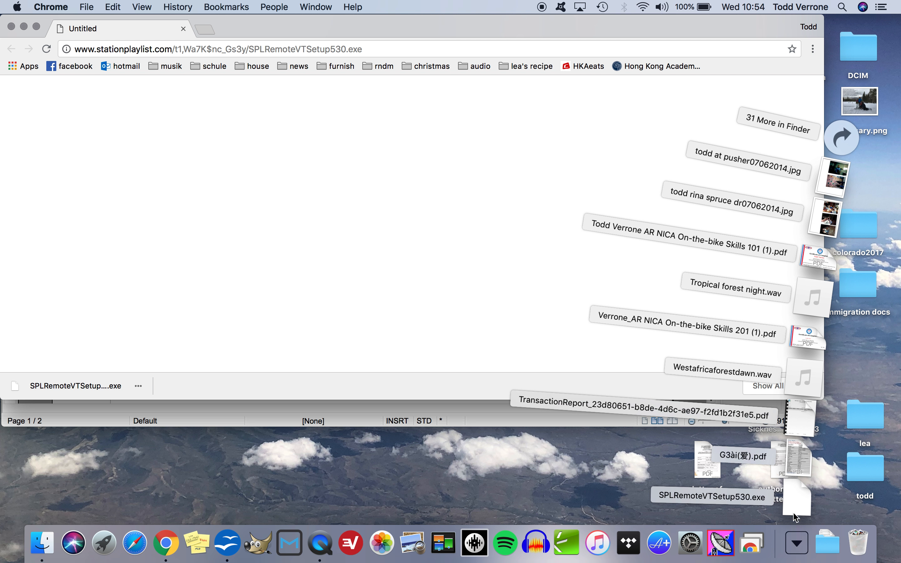
pyautogui.moveTo(795, 506); pyautogui.dragTo(596, 461)
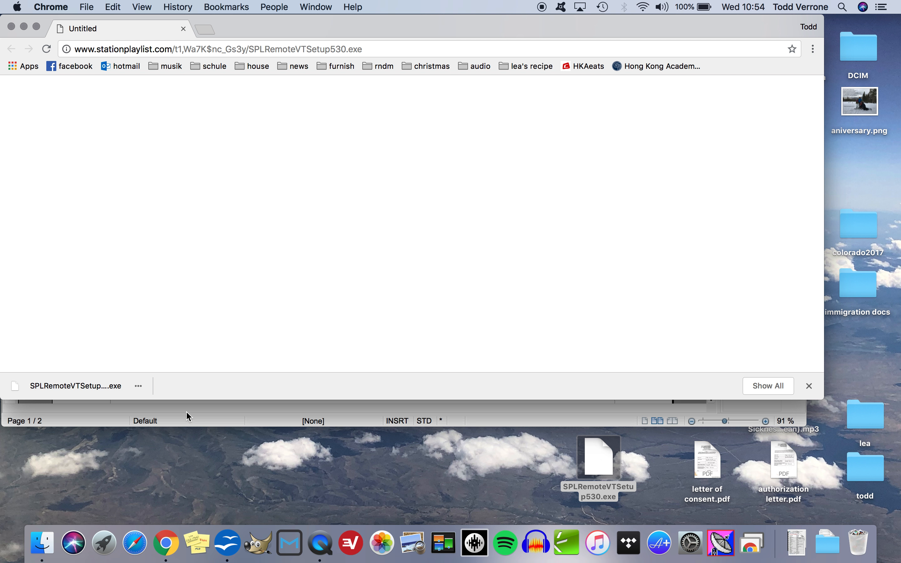
# Return to the OpenOffice Writer instructions, open the wineskin download link in Chrome and download Wineskin Winery 1.7.
pyautogui.click(265, 423)
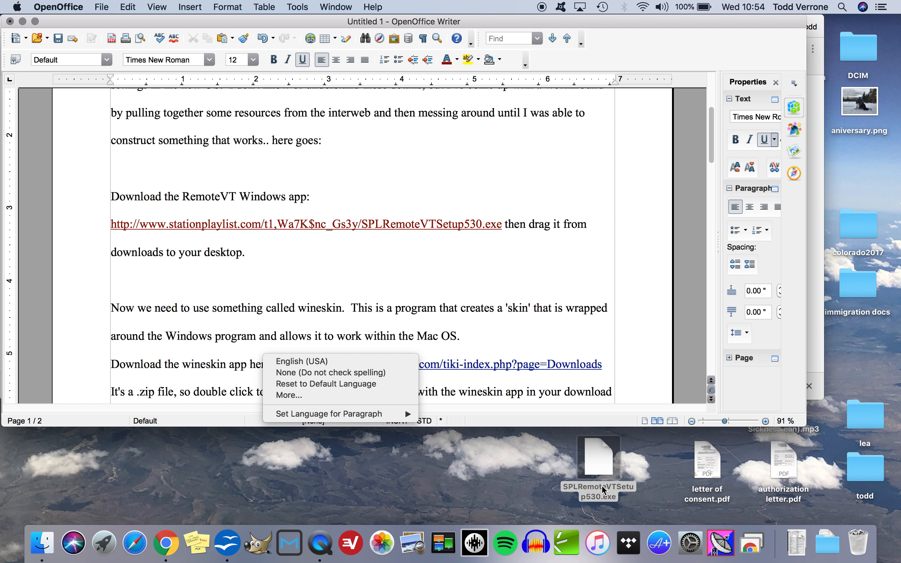
pyautogui.click(584, 489)
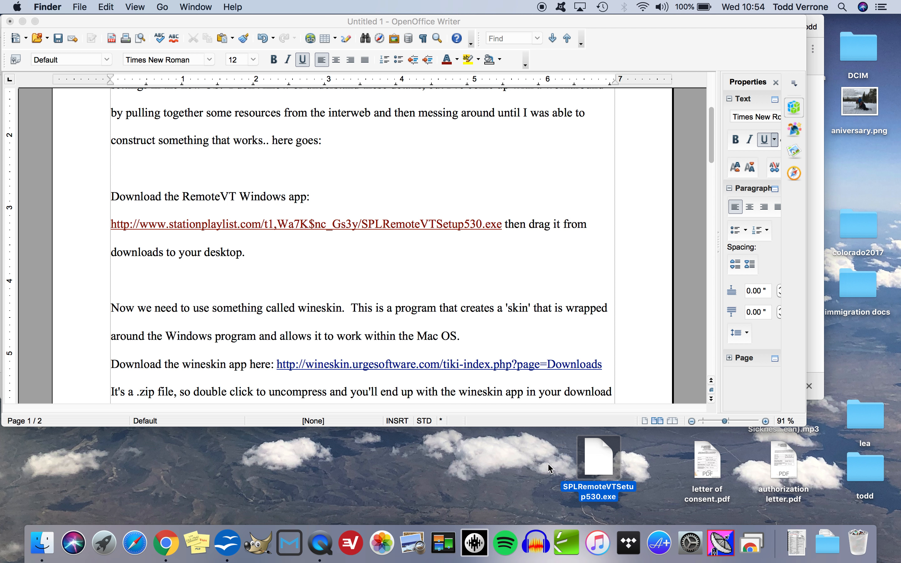
pyautogui.scroll(-5, 475, 303)
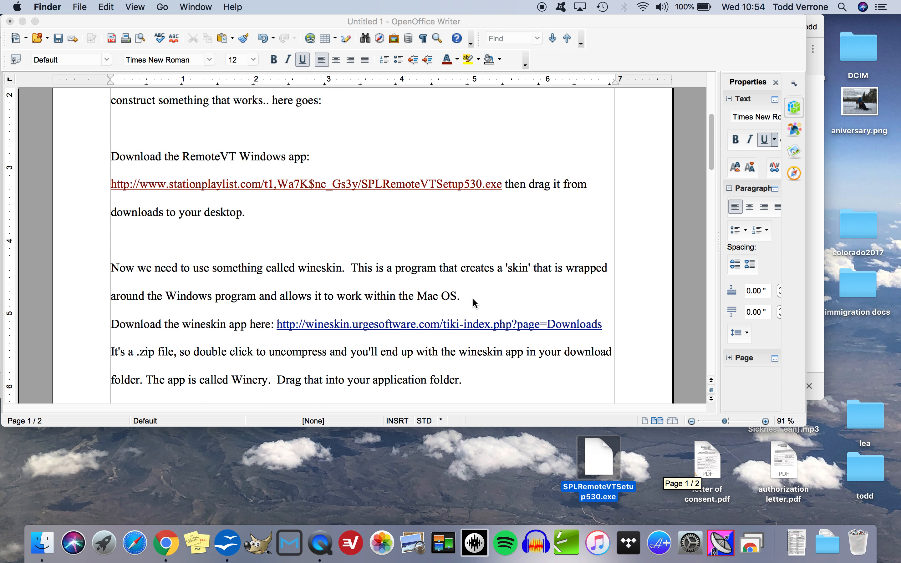
pyautogui.scroll(1, 473, 301)
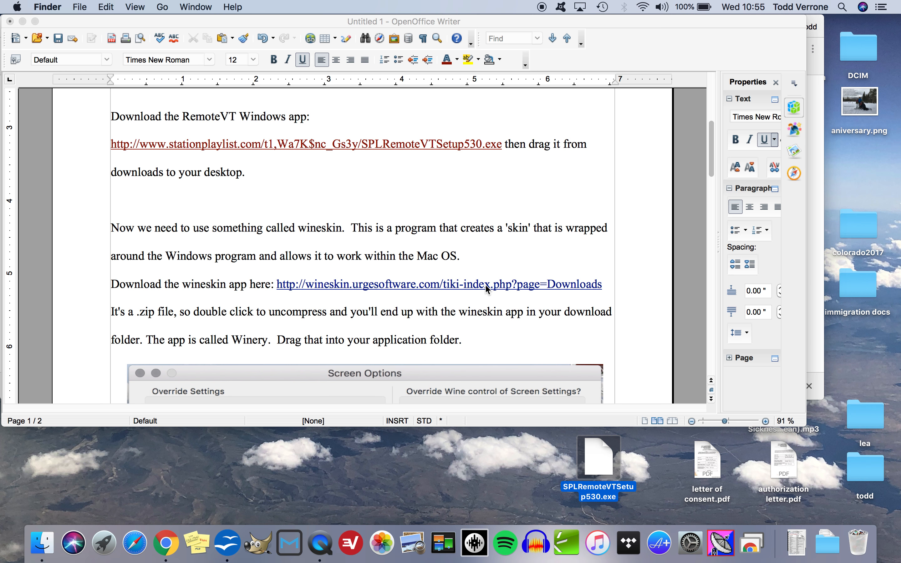
pyautogui.click(485, 285)
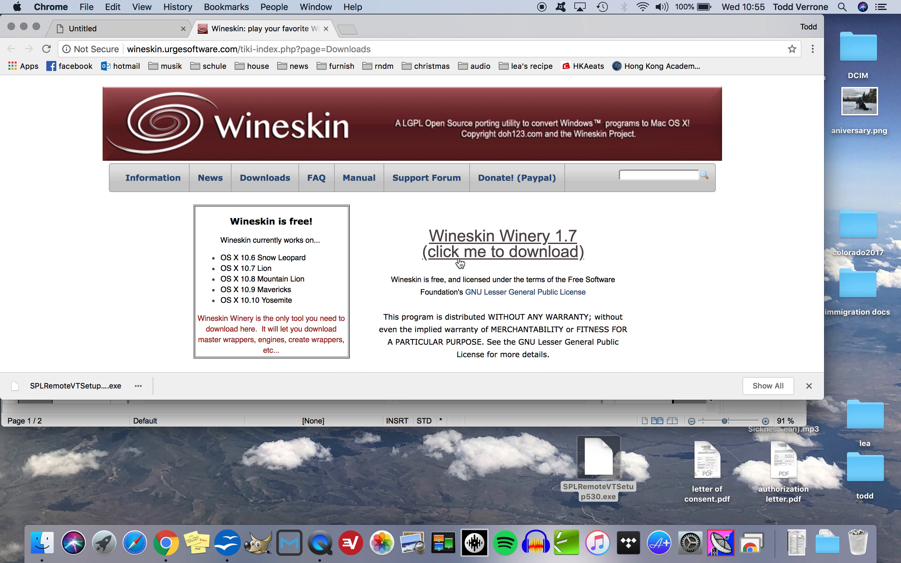
pyautogui.click(480, 251)
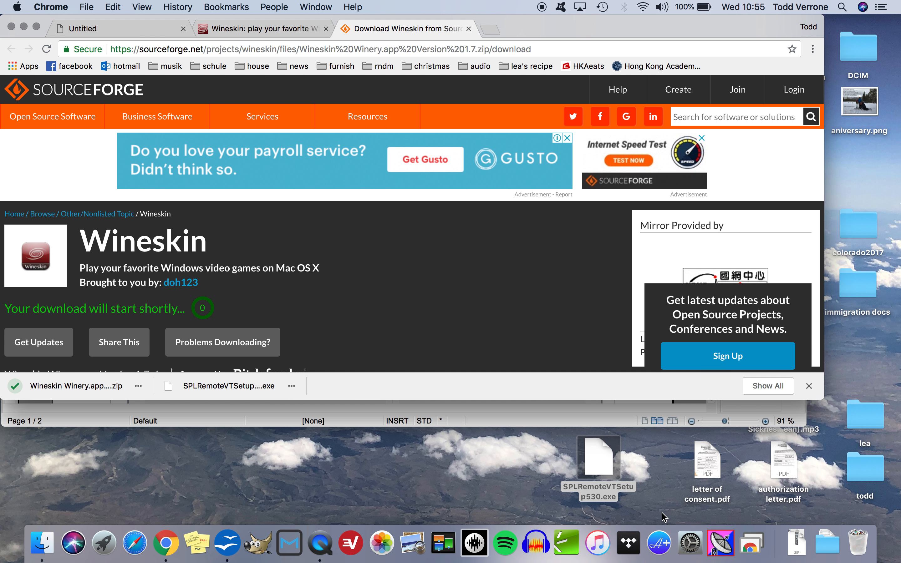
# Unzip the downloaded Wineskin Winery archive and close the SourceForge and Wineskin web pages.
pyautogui.click(795, 545)
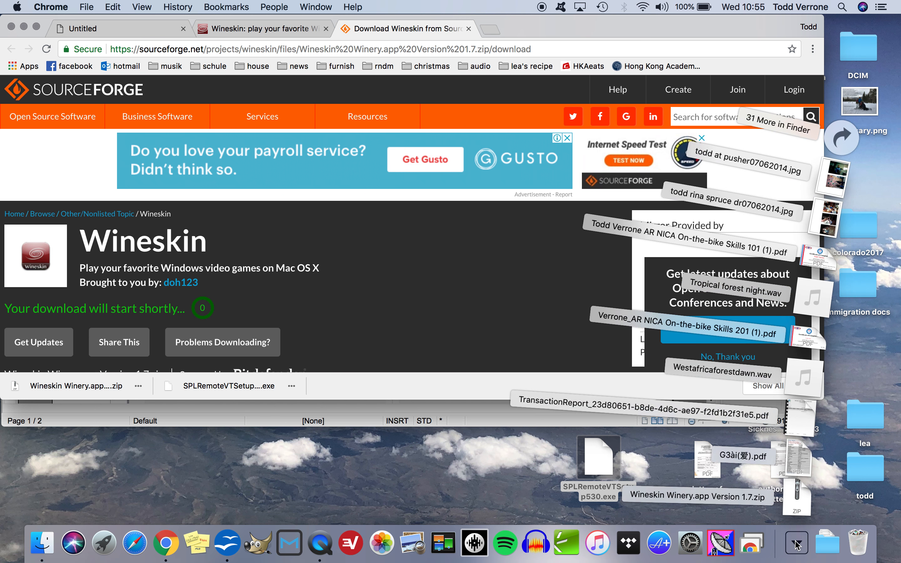
pyautogui.click(801, 503)
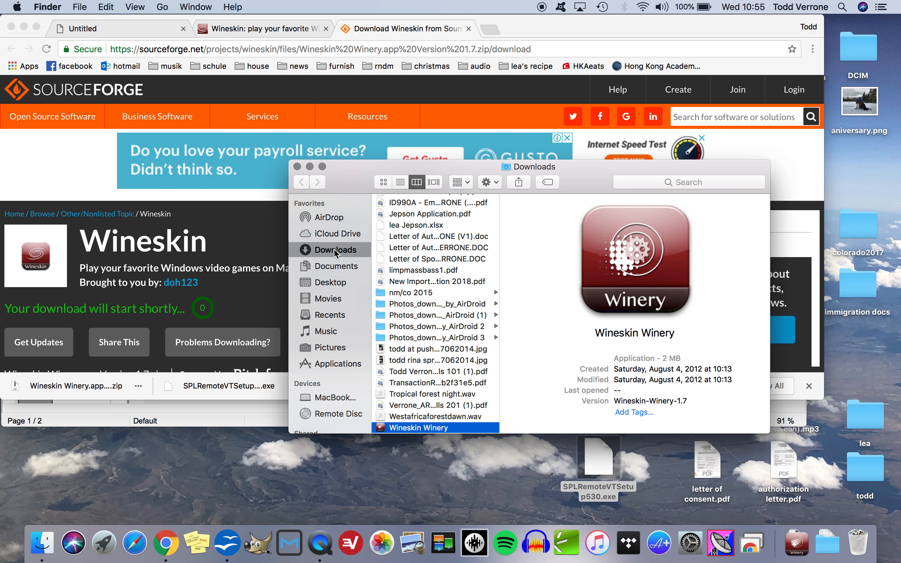
pyautogui.click(469, 29)
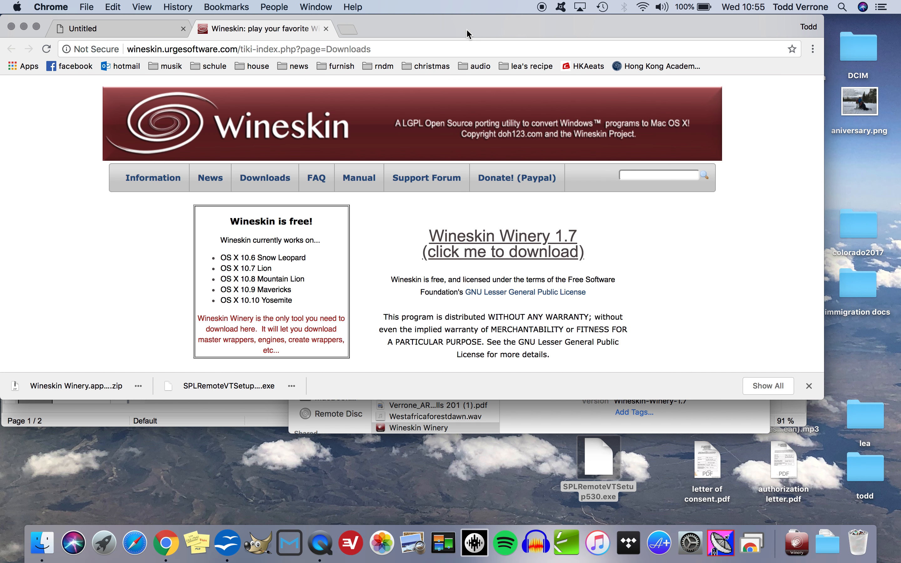
pyautogui.click(325, 29)
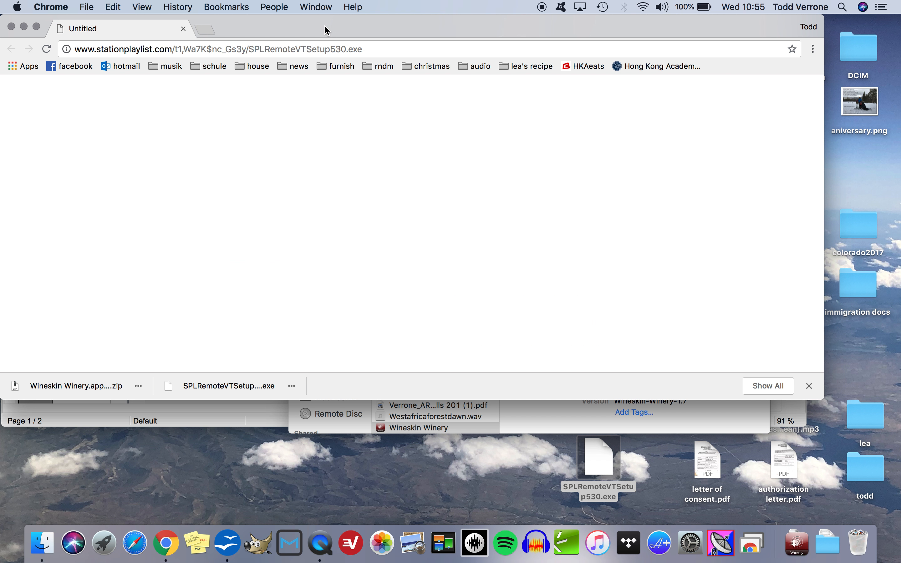
# Add the Wineskin Winery app from the Downloads folder to the Dock and close the Finder and Chrome windows.
pyautogui.click(529, 414)
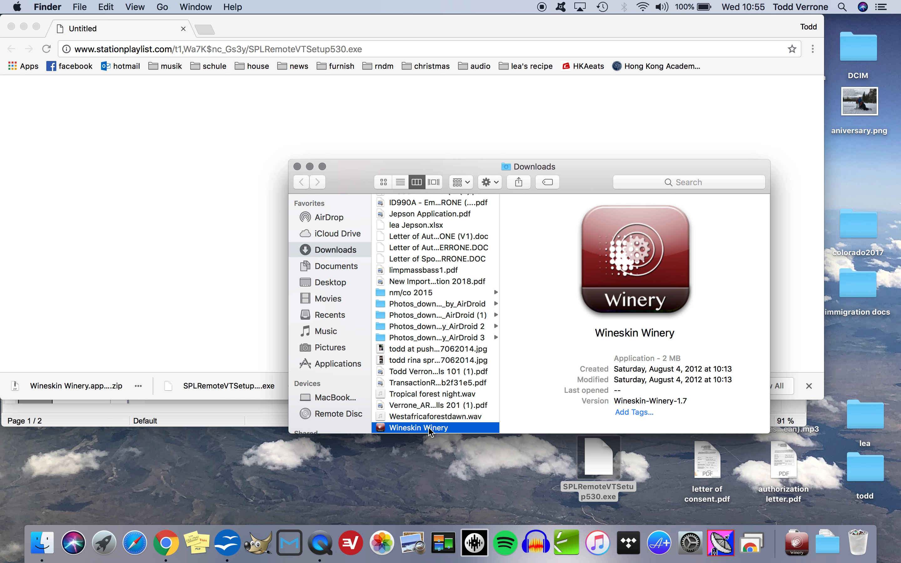
pyautogui.moveTo(430, 432); pyautogui.dragTo(768, 561)
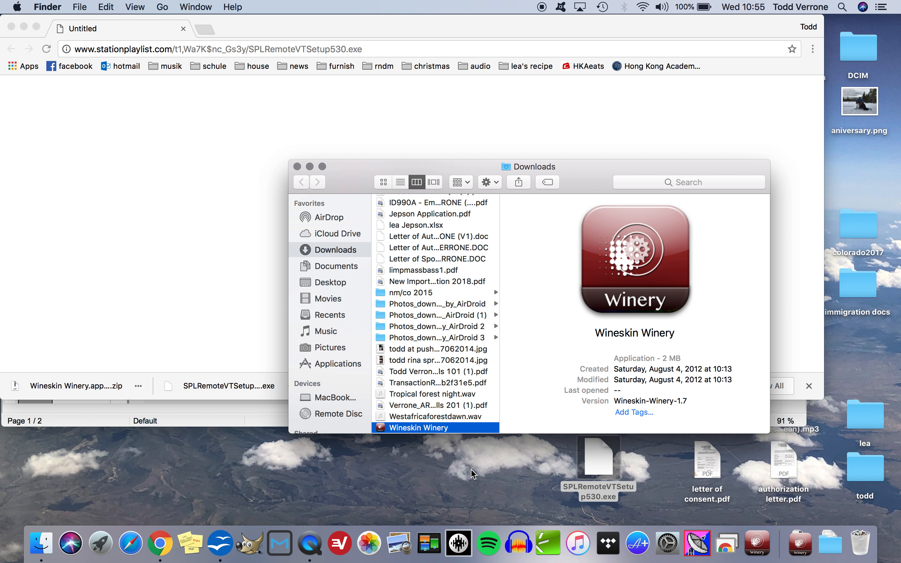
pyautogui.click(298, 166)
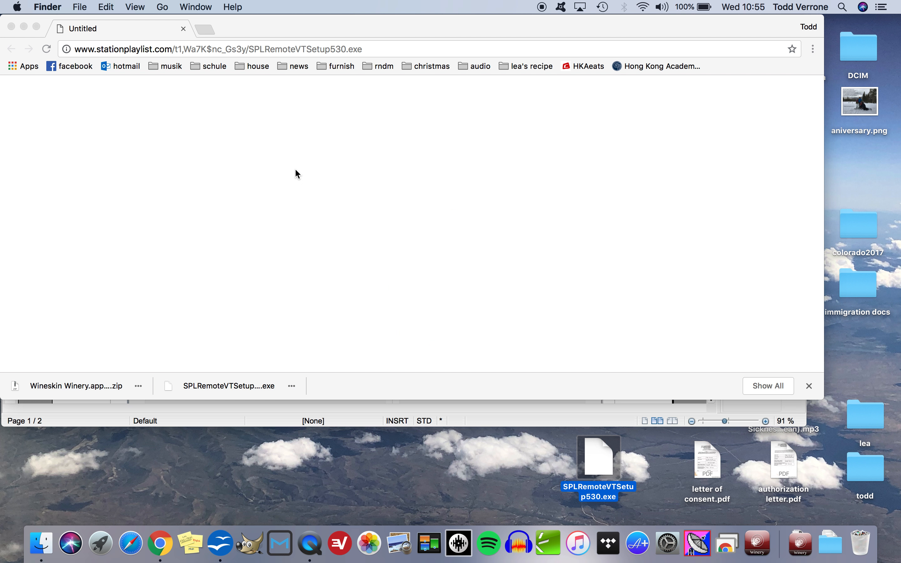
pyautogui.click(11, 27)
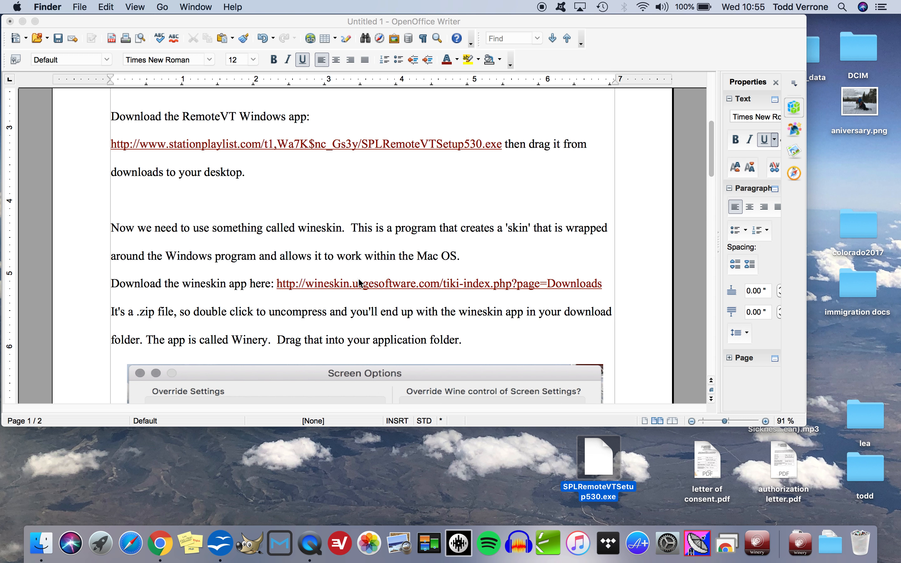
# Launch Wineskin Winery and allow the app downloaded from the Internet to open.
pyautogui.scroll(-1, 361, 283)
pyautogui.scroll(-5, 360, 283)
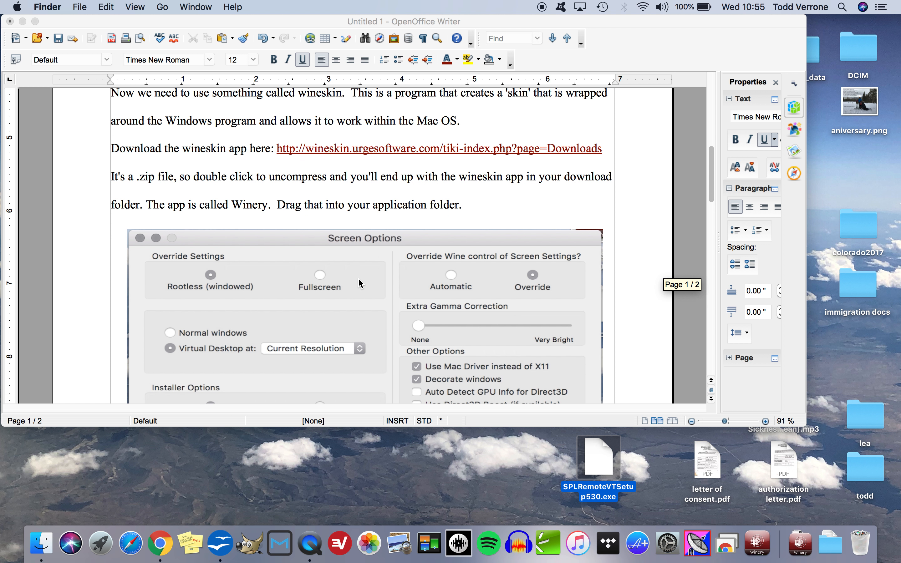
pyautogui.scroll(-5, 361, 283)
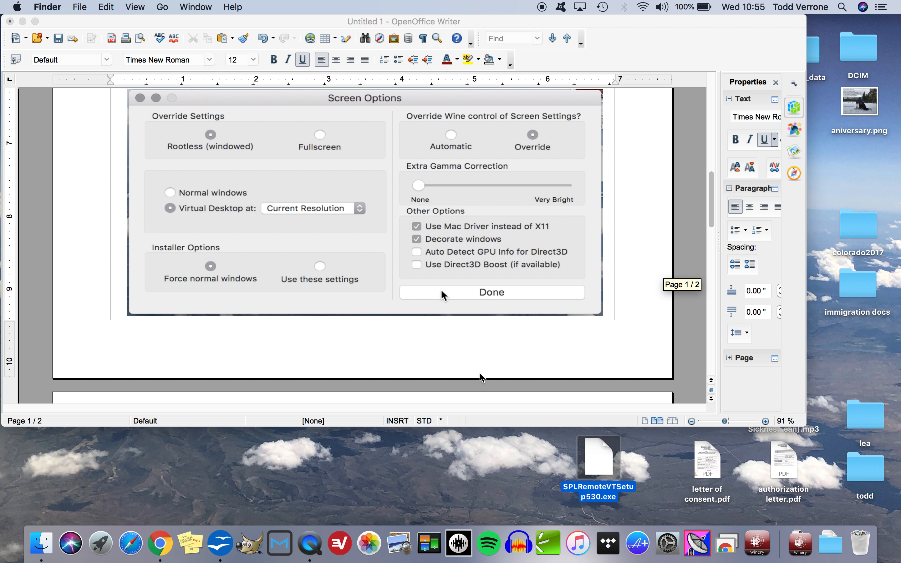
pyautogui.click(756, 543)
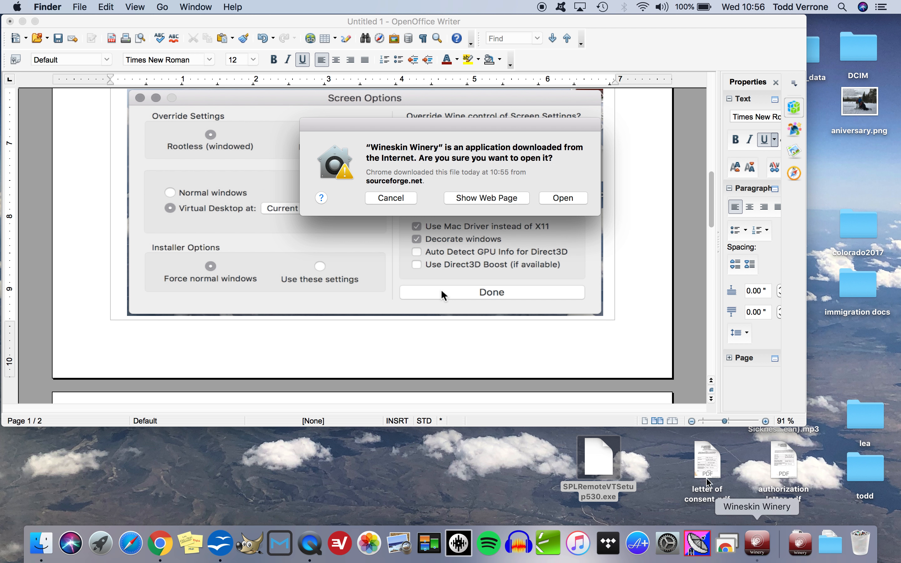
pyautogui.click(562, 198)
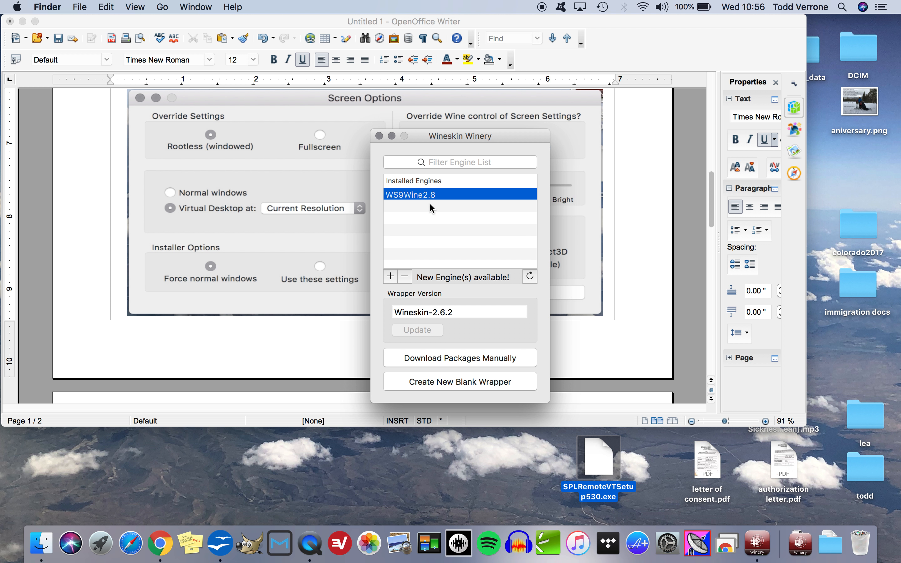
# Delete the installed WS9Wine2.8 engine, and download and install a fresh copy of WS9Wine2.8.
pyautogui.click(406, 277)
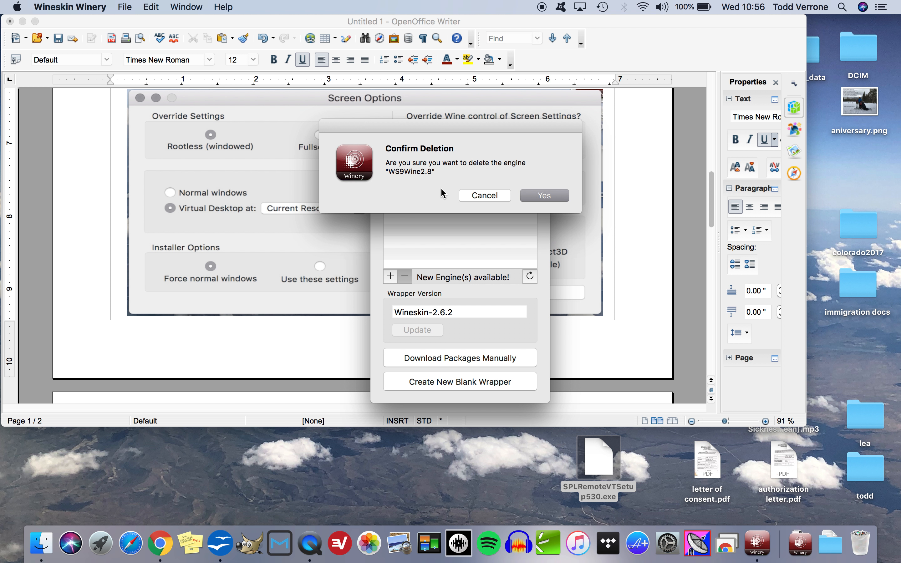
pyautogui.click(529, 194)
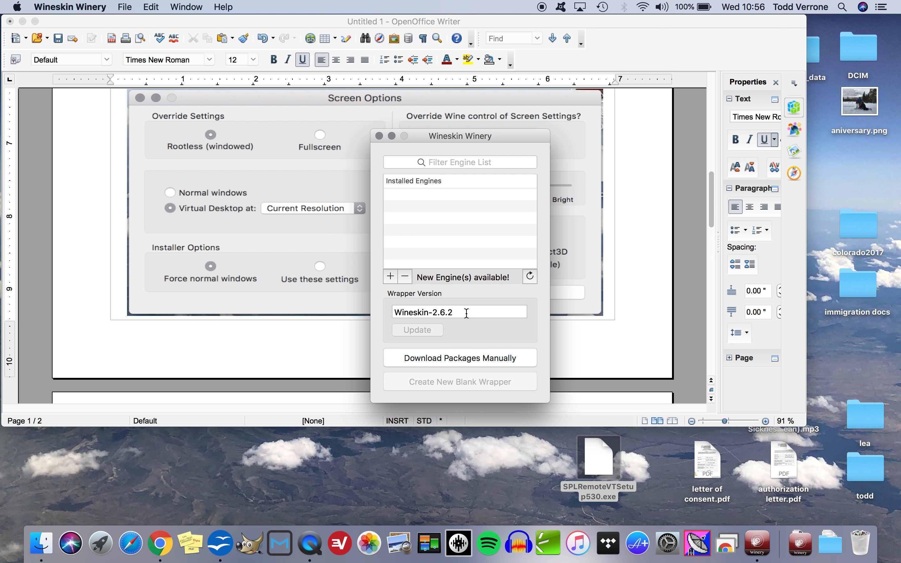
pyautogui.click(391, 277)
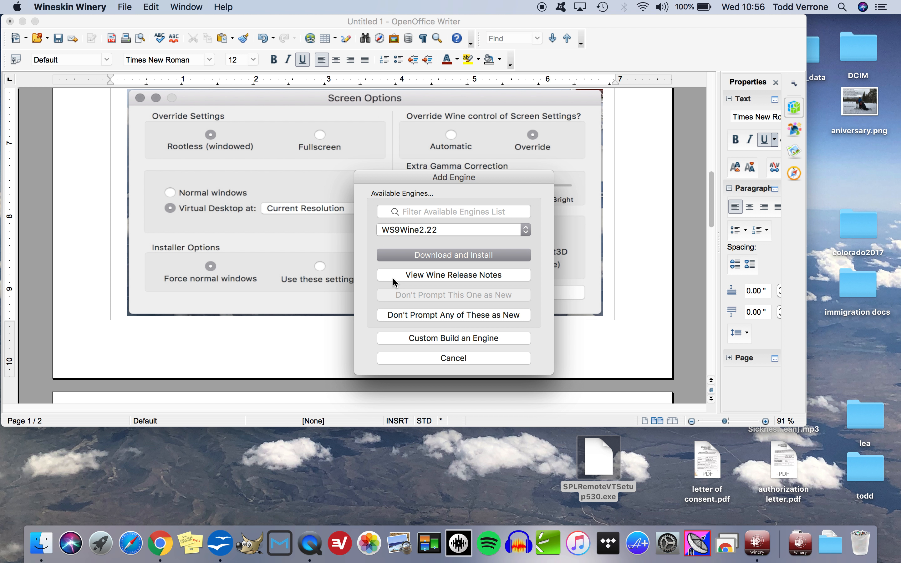
pyautogui.click(526, 231)
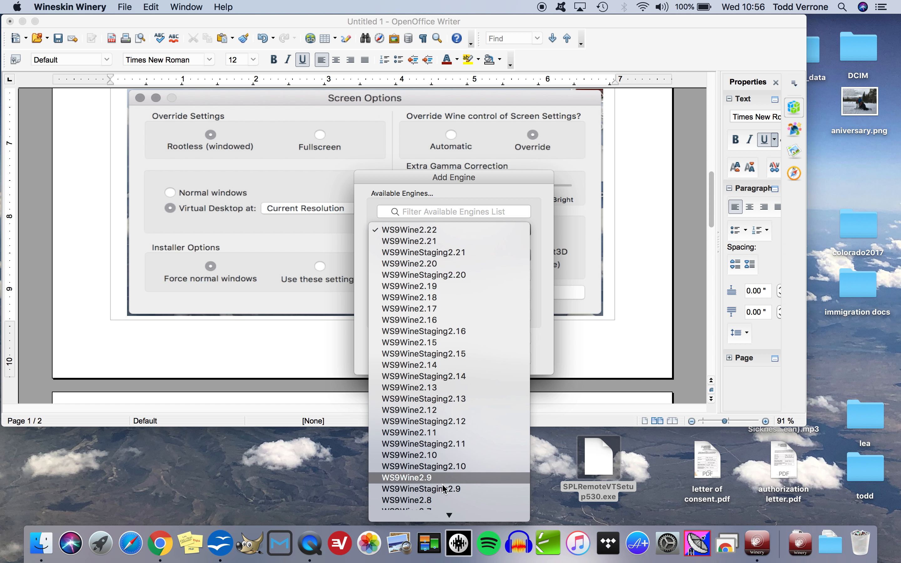
pyautogui.click(441, 501)
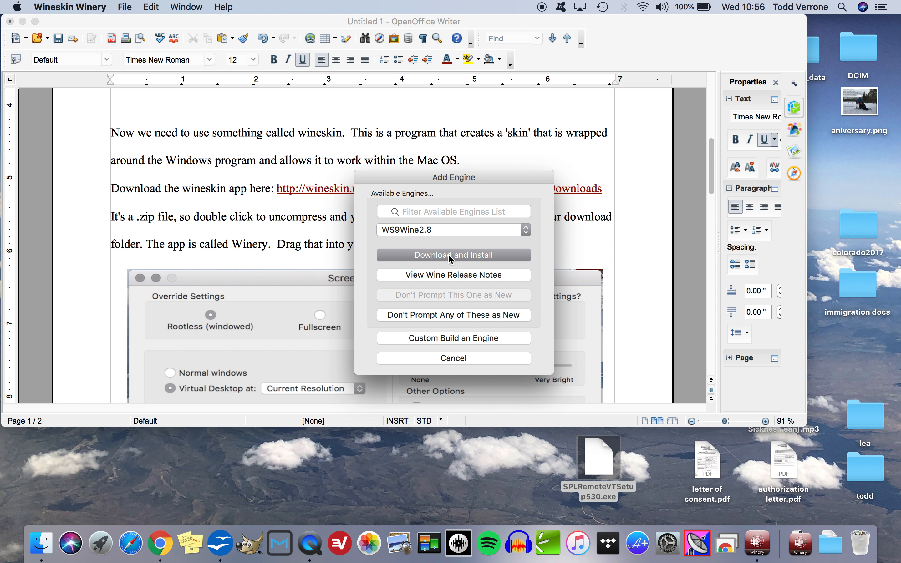
pyautogui.click(448, 254)
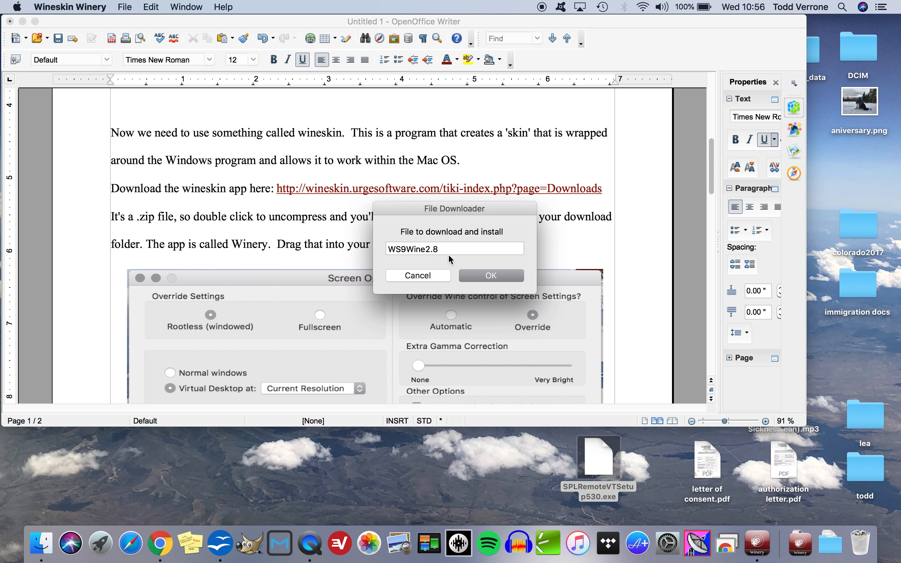
pyautogui.click(484, 274)
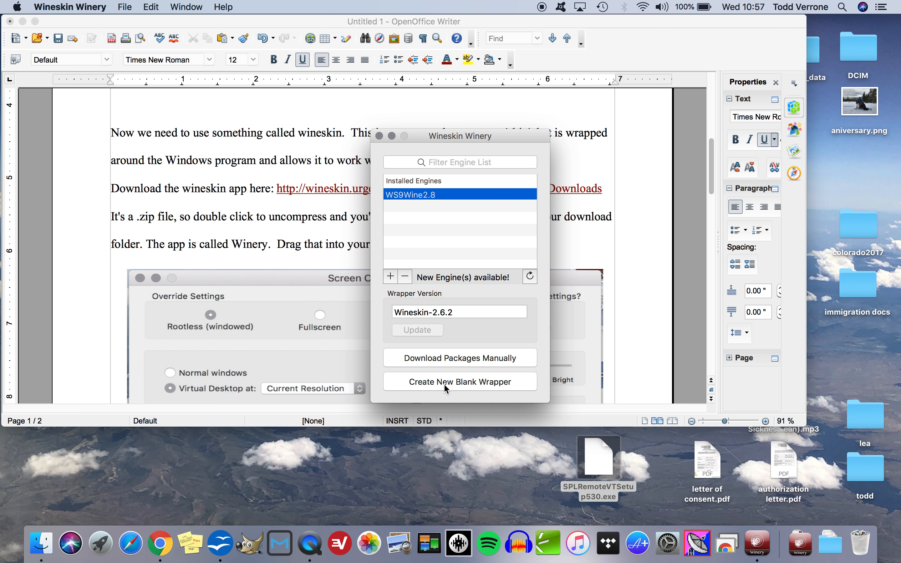
# Create a new blank wrapper named RemoteVT2 with the WS9Wine2.8 engine and show it in Finder.
pyautogui.scroll(-3, 184, 231)
pyautogui.scroll(2, 183, 231)
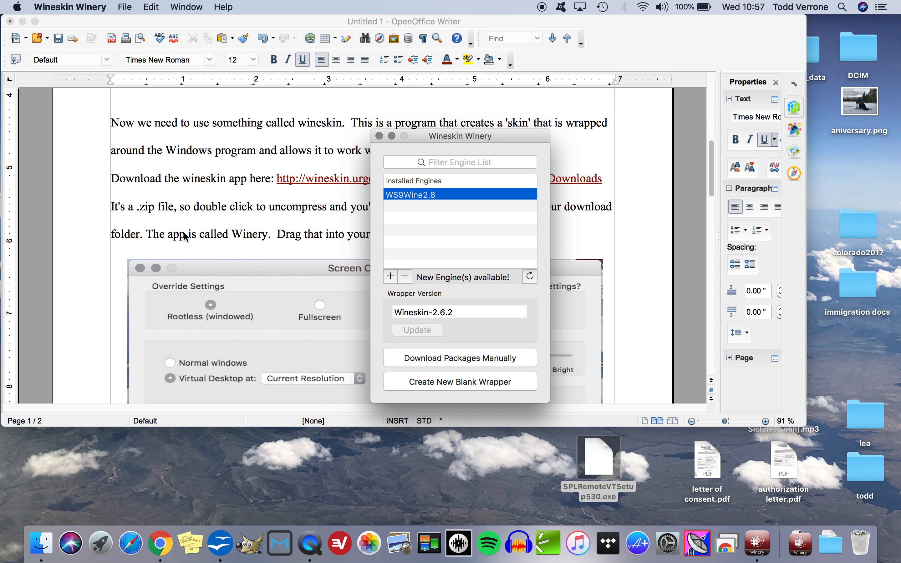
pyautogui.scroll(-2, 185, 232)
pyautogui.scroll(6, 184, 232)
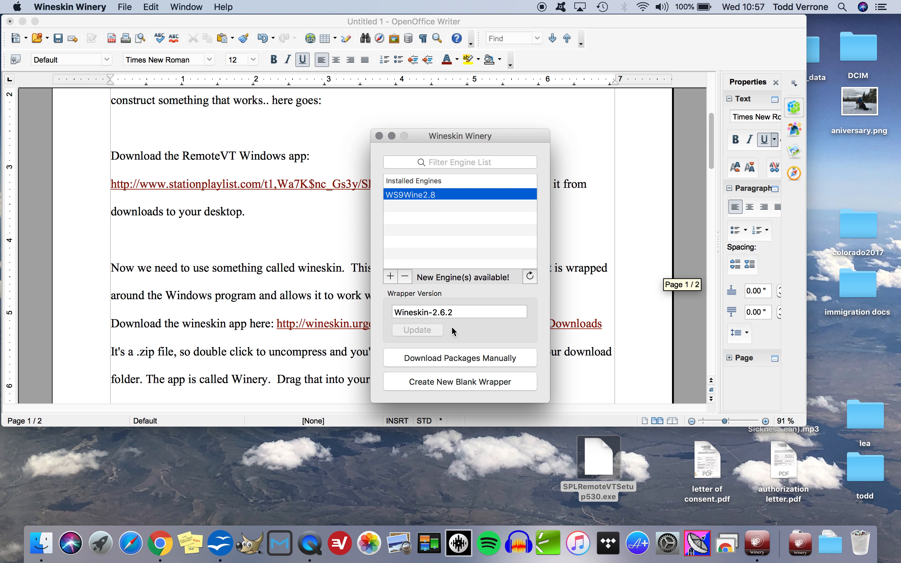
pyautogui.click(465, 385)
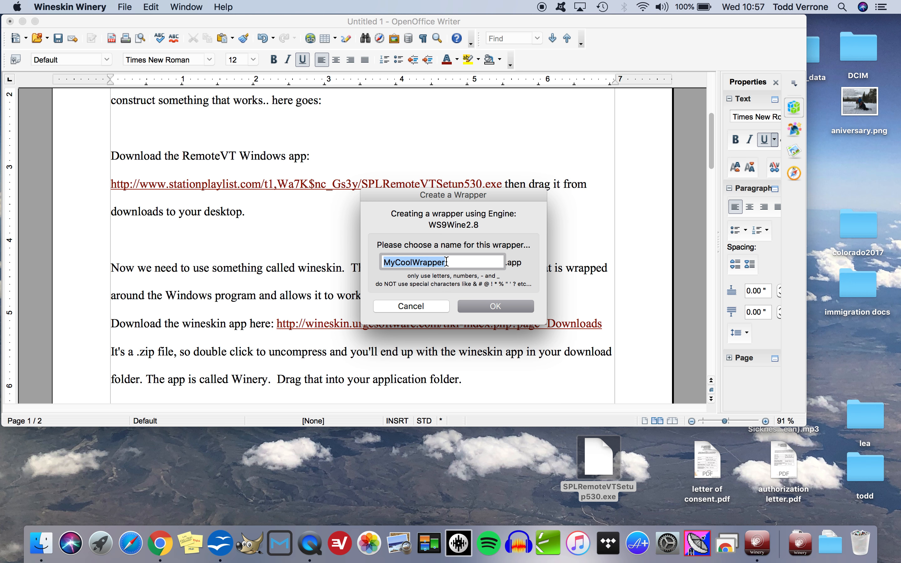
pyautogui.write('Rem')
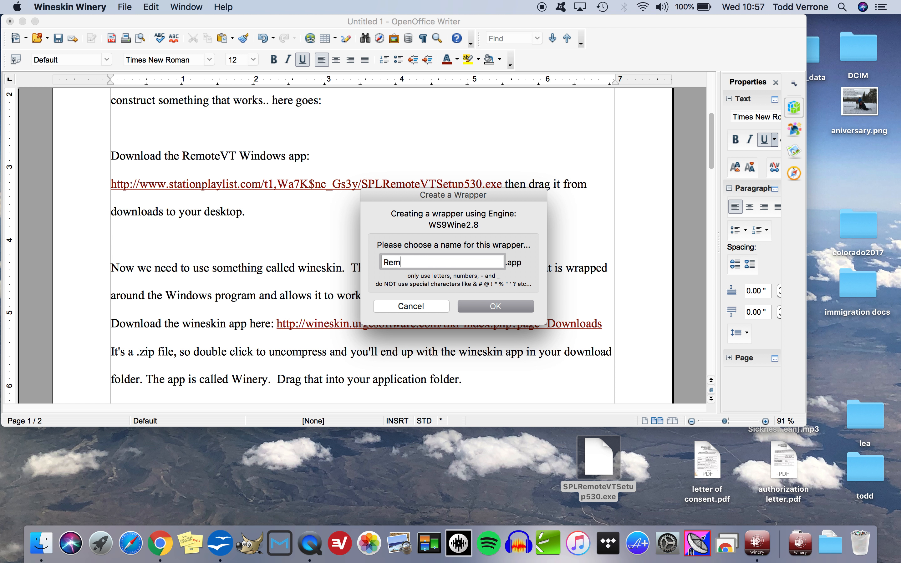
pyautogui.write('oteVT2')
pyautogui.click(481, 308)
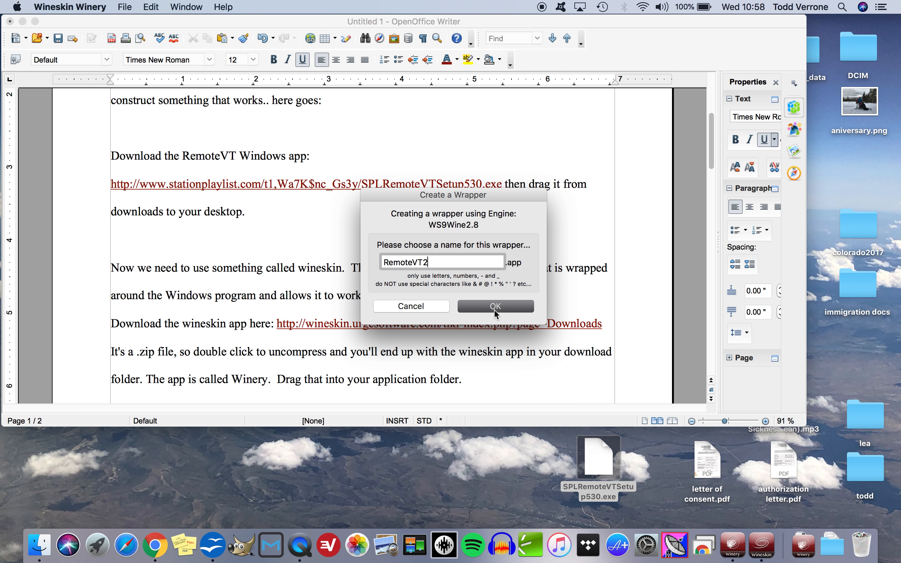
pyautogui.click(496, 313)
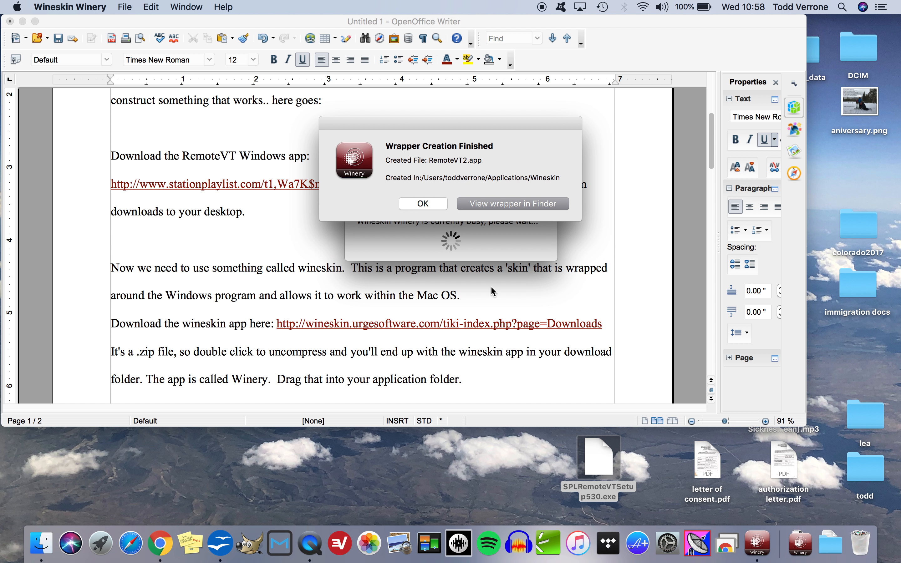
pyautogui.click(497, 205)
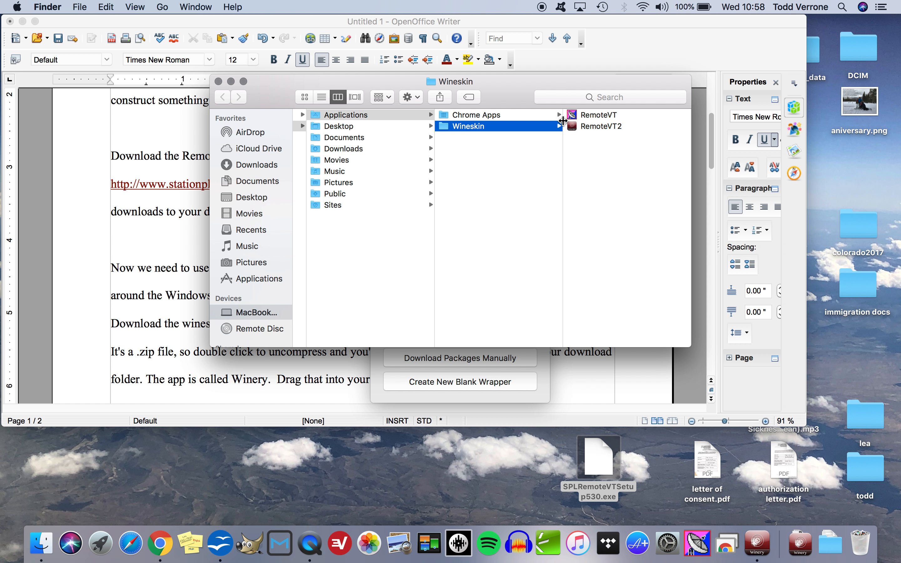